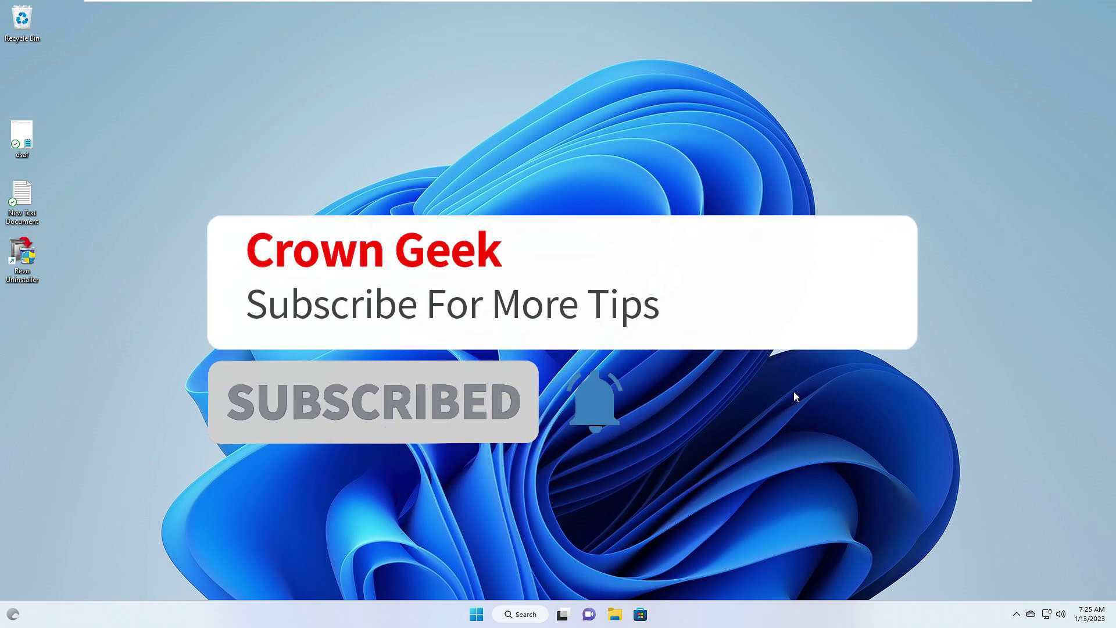
# Launch Settings from the Start quick-link menu and go to Accounts › Other users
pyautogui.rightClick(478, 610)
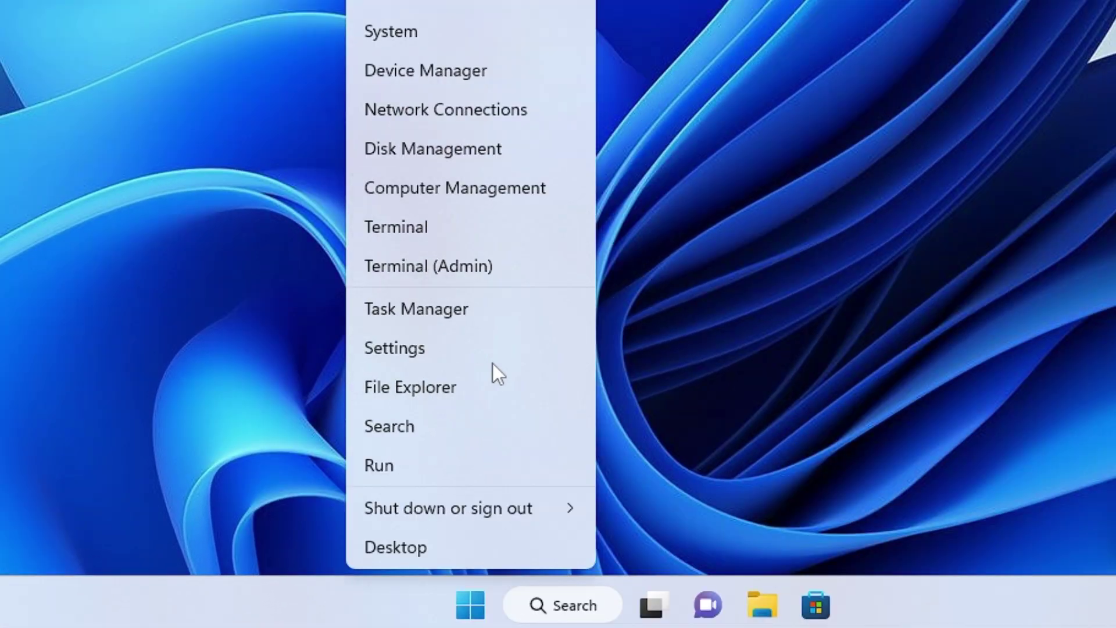
pyautogui.click(449, 353)
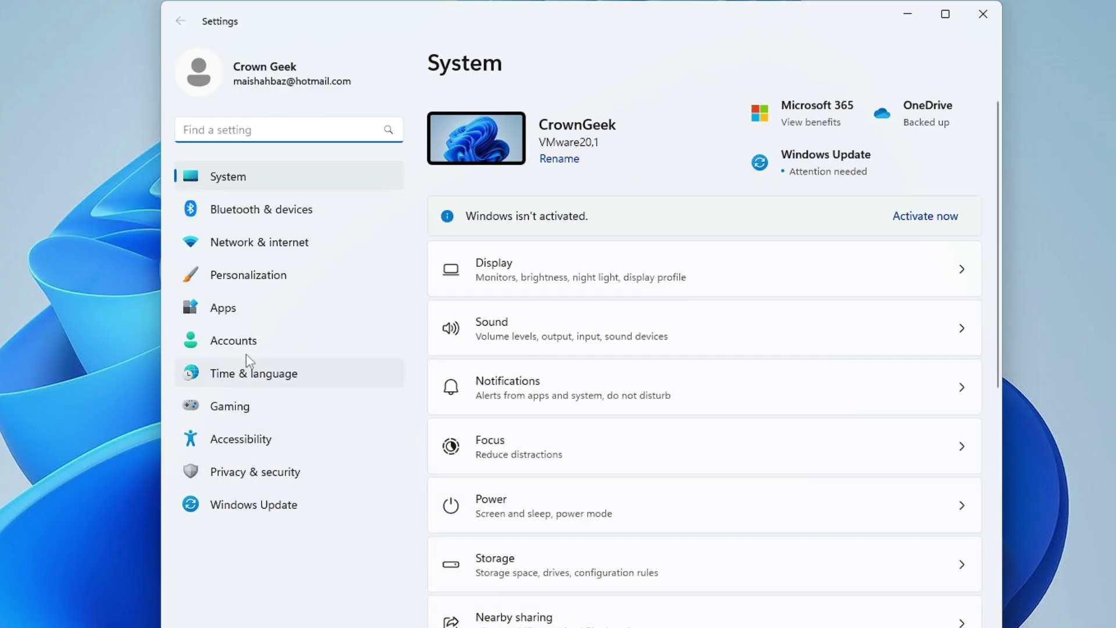
pyautogui.click(255, 351)
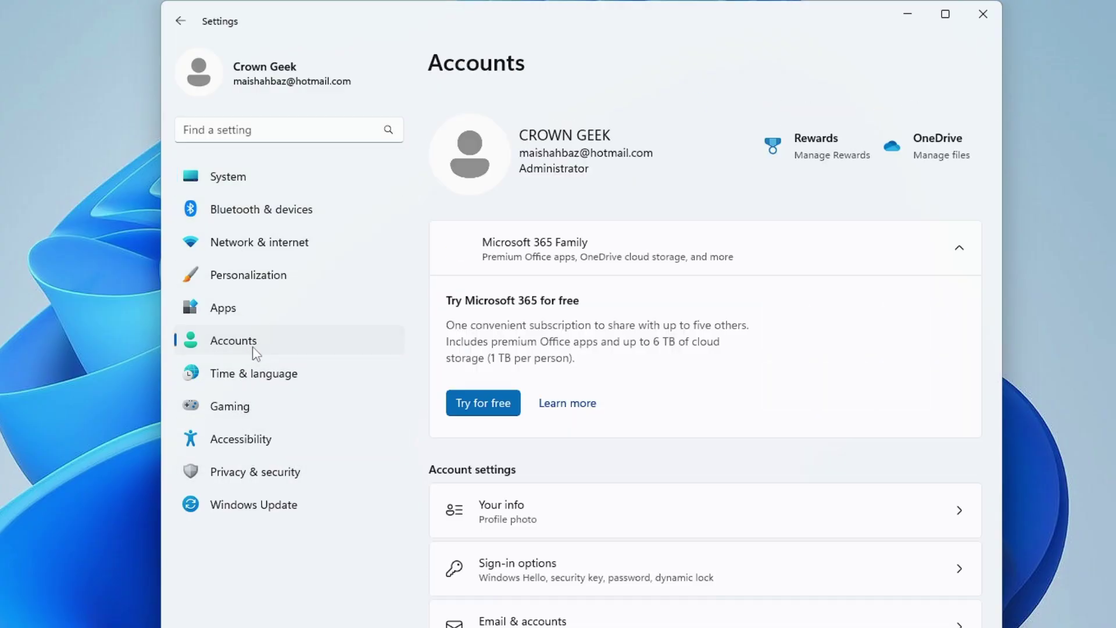
pyautogui.scroll(-3, 582, 355)
pyautogui.scroll(-3, 583, 355)
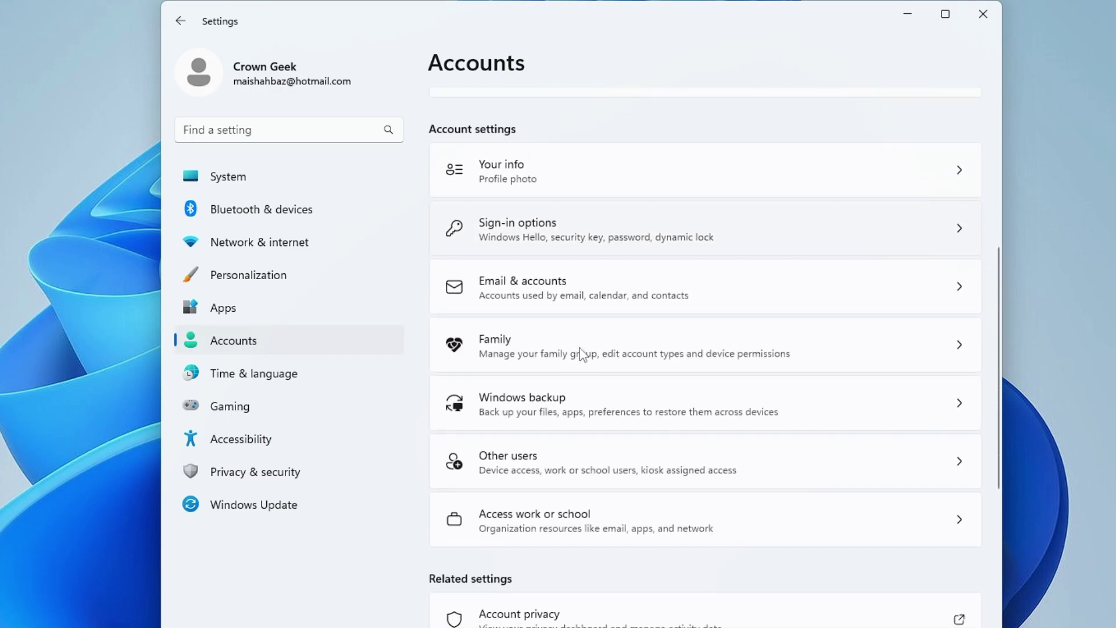
pyautogui.click(552, 469)
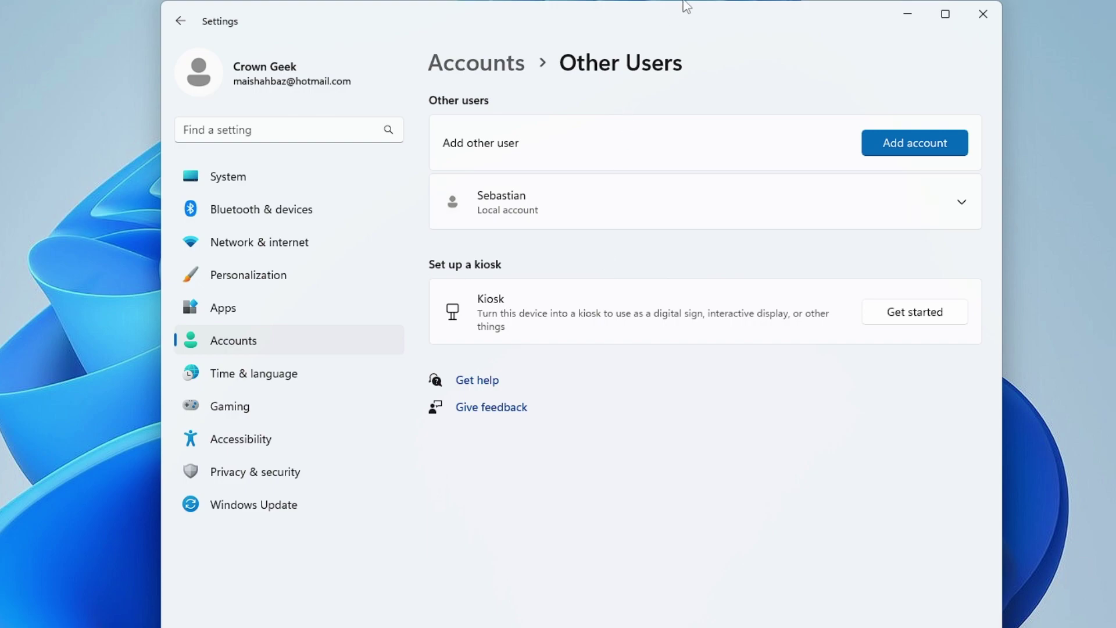
pyautogui.moveTo(599, 21); pyautogui.dragTo(515, 29)
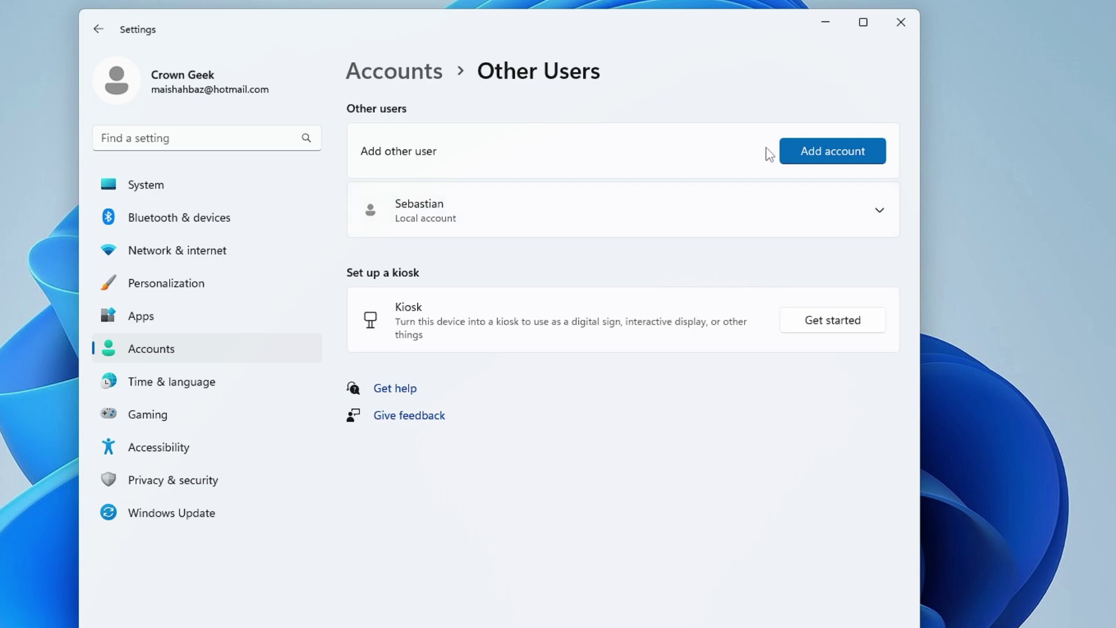
# Start adding an account without sign-in info and without a Microsoft account
pyautogui.click(830, 156)
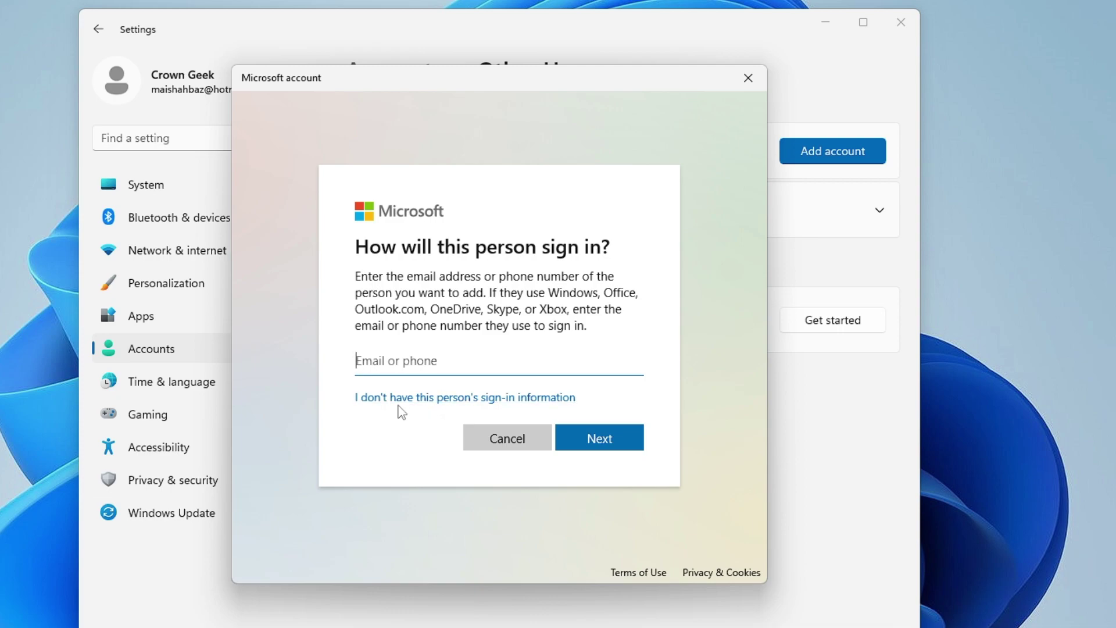
pyautogui.click(513, 401)
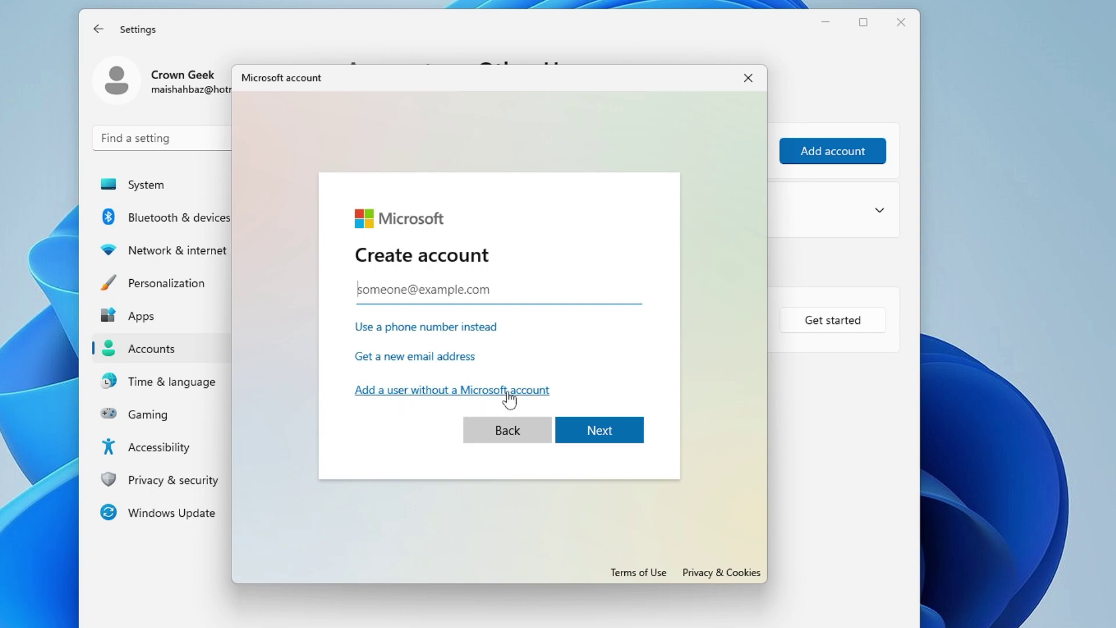
pyautogui.click(508, 394)
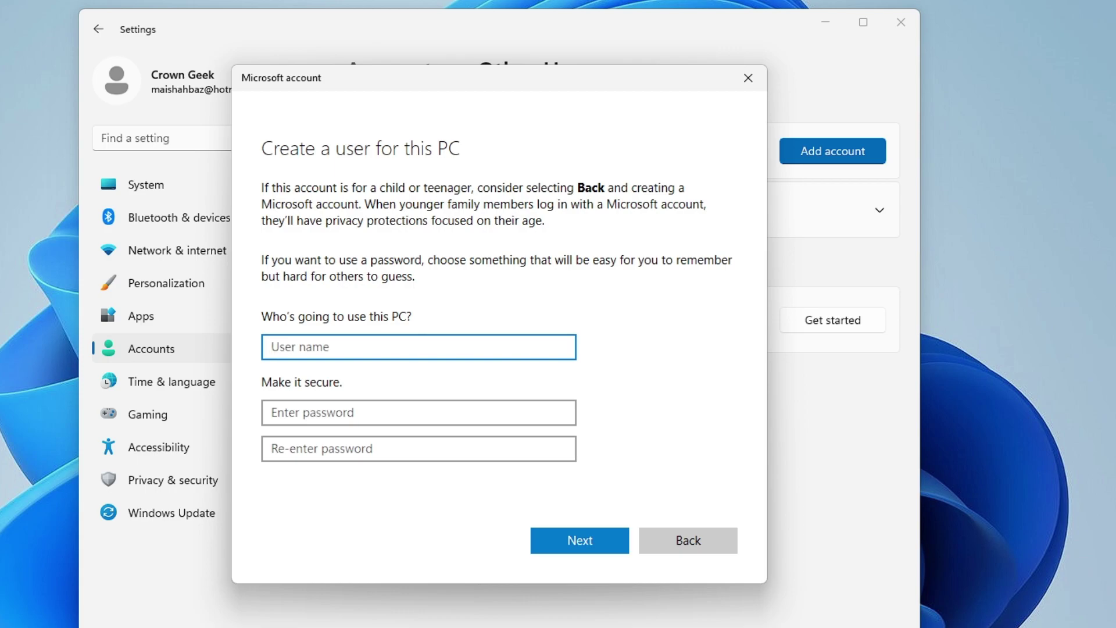
# Enter the new user's name, then type and confirm the account password
pyautogui.write('Shahbaz')
pyautogui.press('Tab')
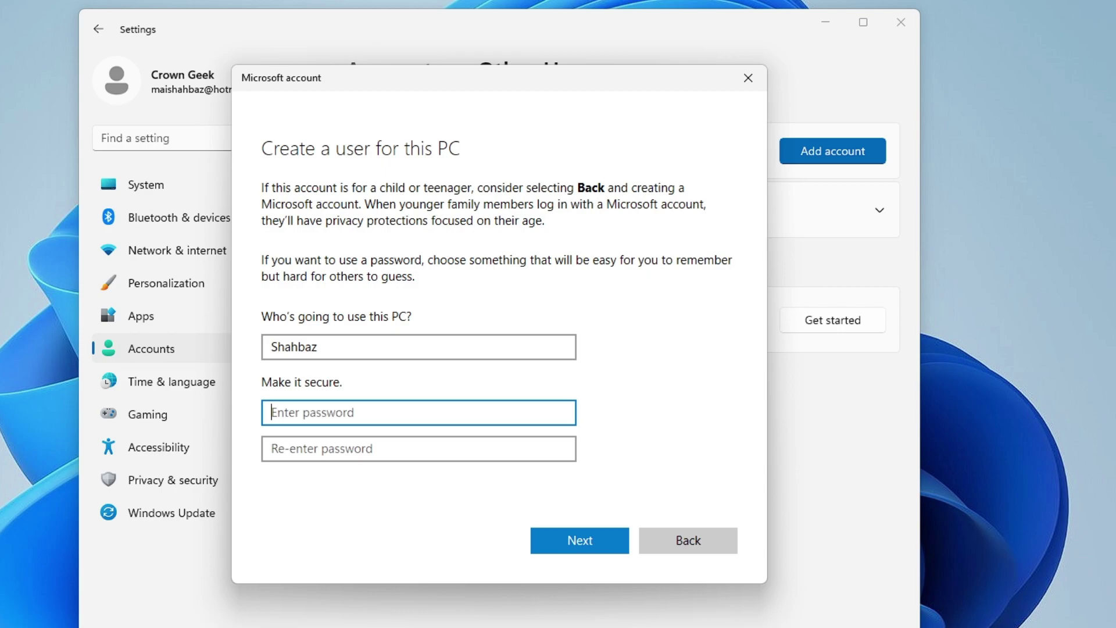
pyautogui.write('•••••••••••')
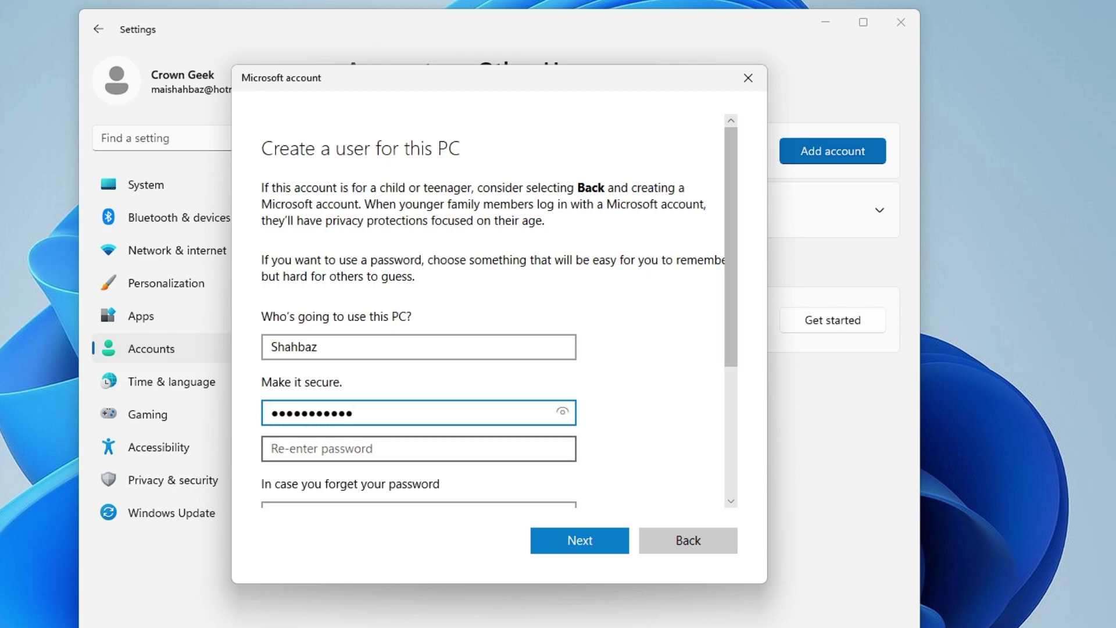
pyautogui.press('Tab')
pyautogui.write('•••')
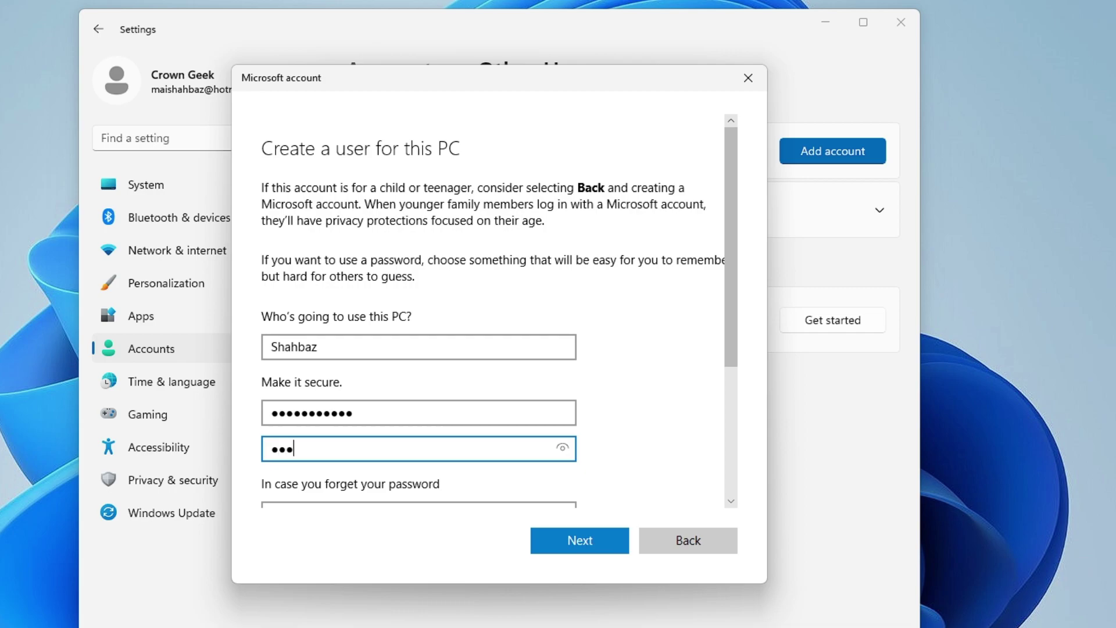
pyautogui.write('••••••••')
pyautogui.scroll(-3, 393, 405)
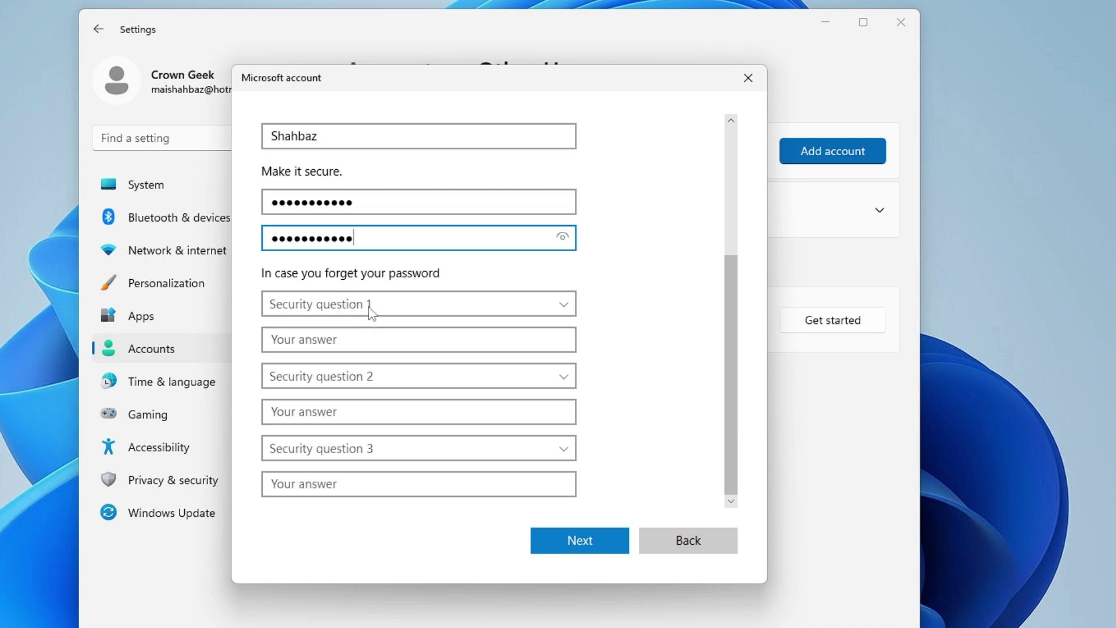
# Answer the first pet's name, birth city and childhood nickname security questions, then finish creating the account
pyautogui.click(404, 307)
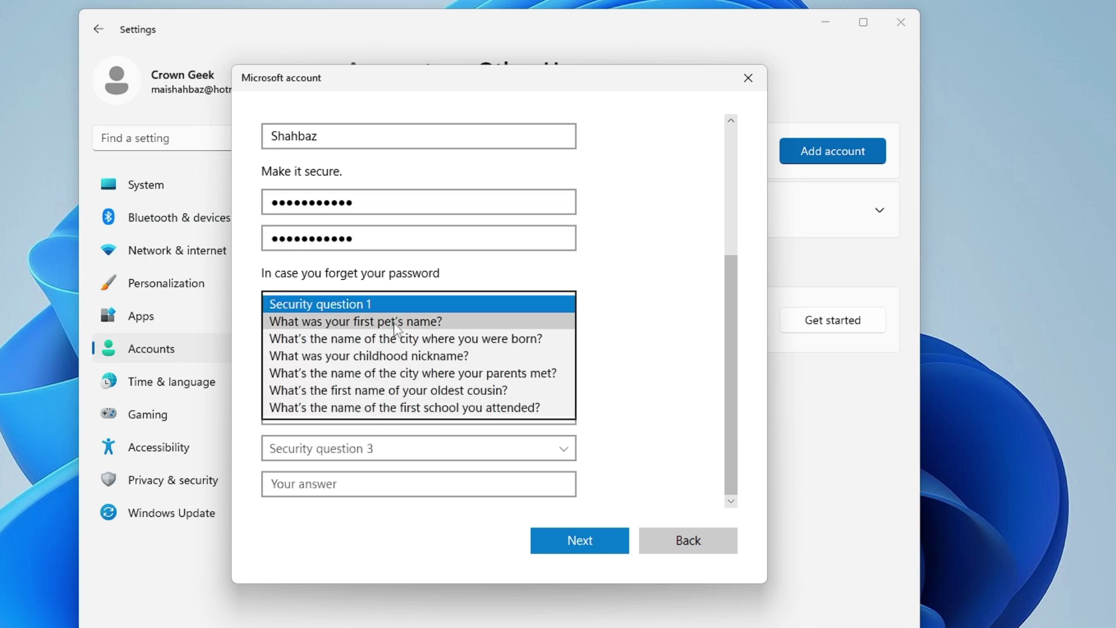
pyautogui.click(354, 322)
pyautogui.click(407, 339)
pyautogui.click(419, 376)
pyautogui.click(438, 411)
pyautogui.click(438, 411)
pyautogui.click(418, 448)
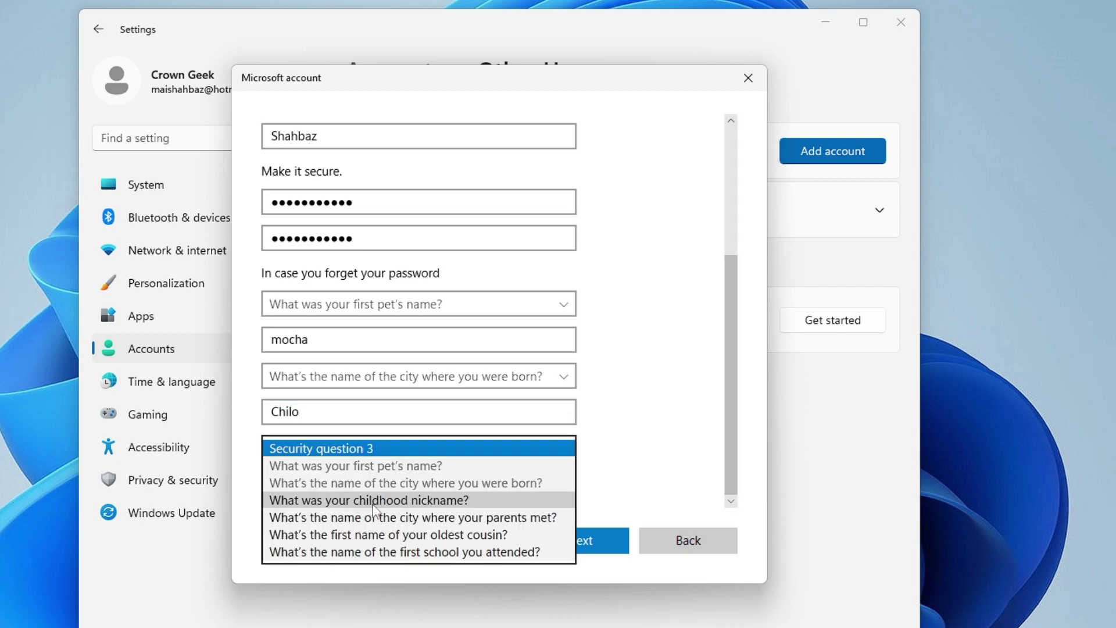
pyautogui.click(369, 498)
pyautogui.click(419, 483)
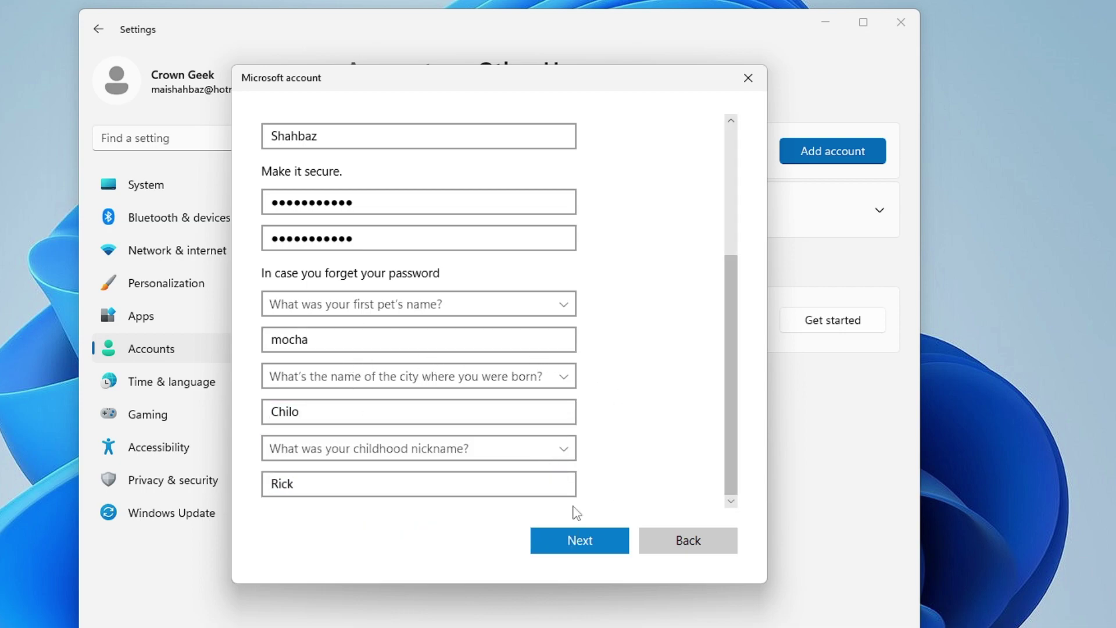
pyautogui.click(590, 537)
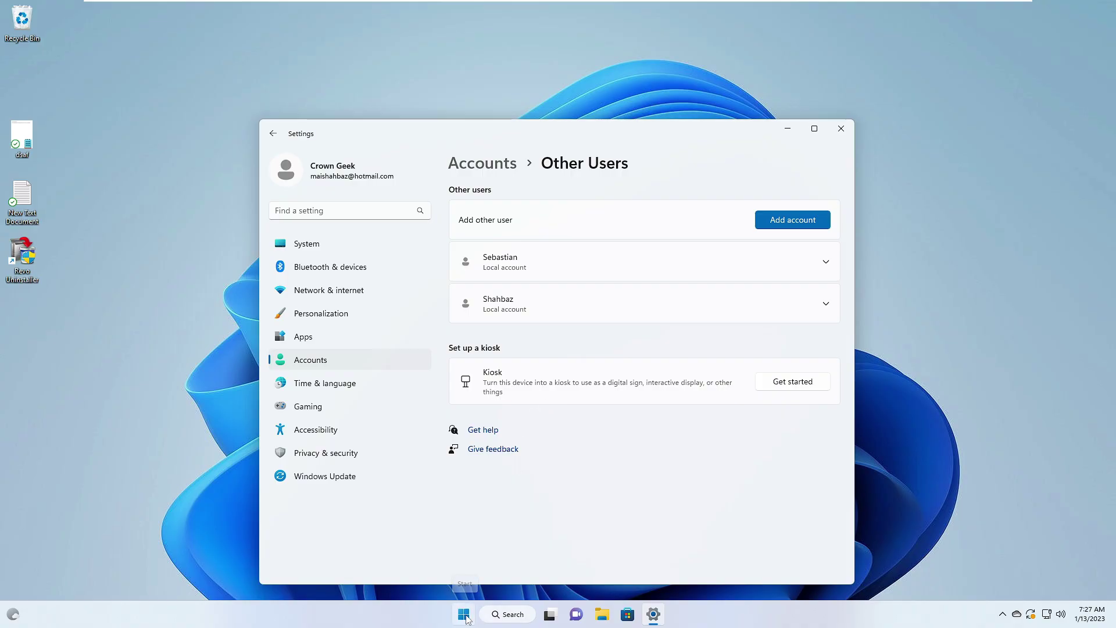
# Switch user from the Start menu to the new account and sign in with its password
pyautogui.click(466, 617)
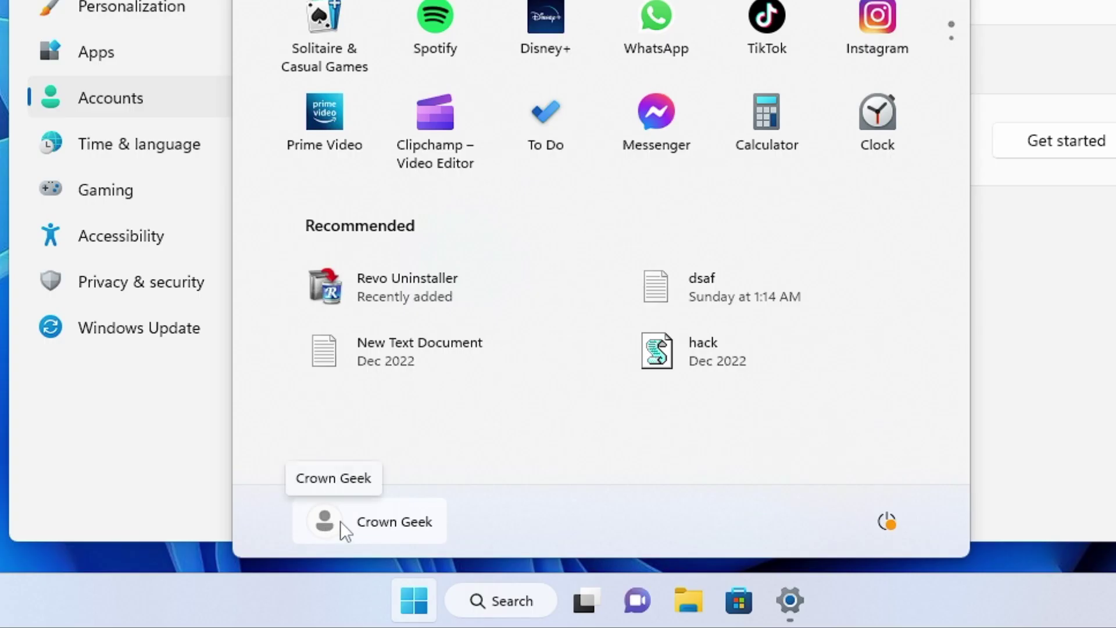
pyautogui.click(331, 523)
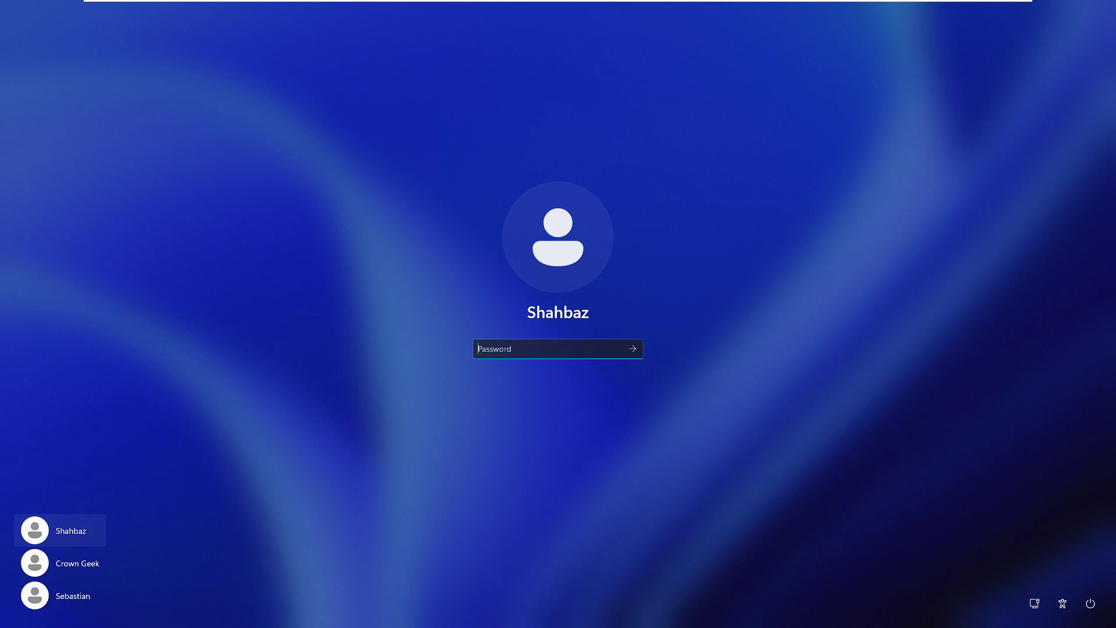
pyautogui.write('•')
pyautogui.press('Return')
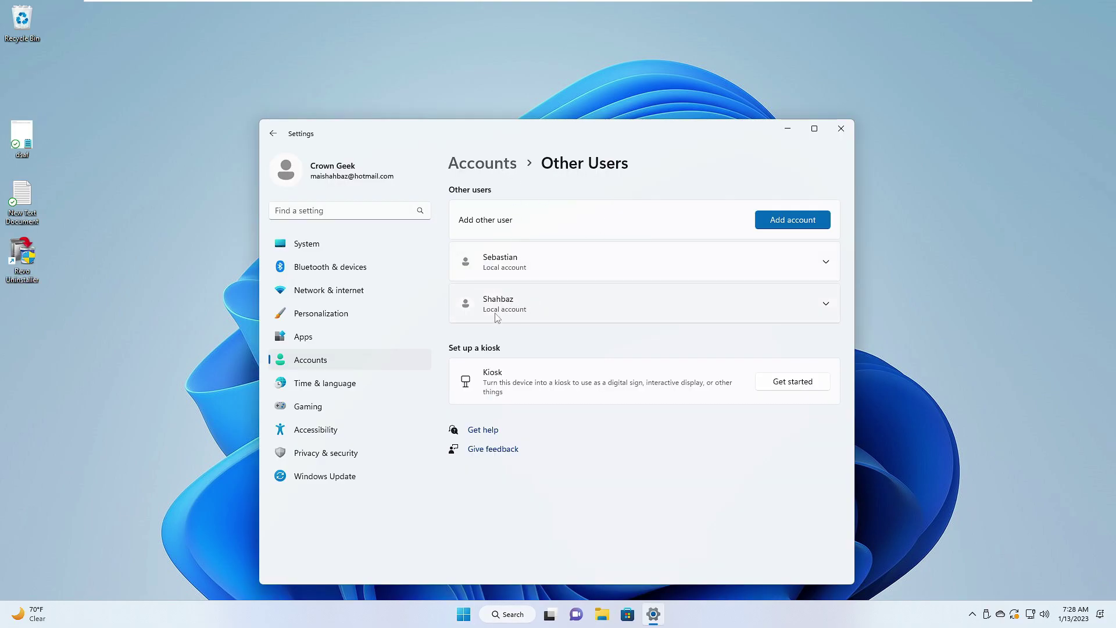
# Review the new account's type options, then cancel, leaving it as Standard User
pyautogui.click(824, 304)
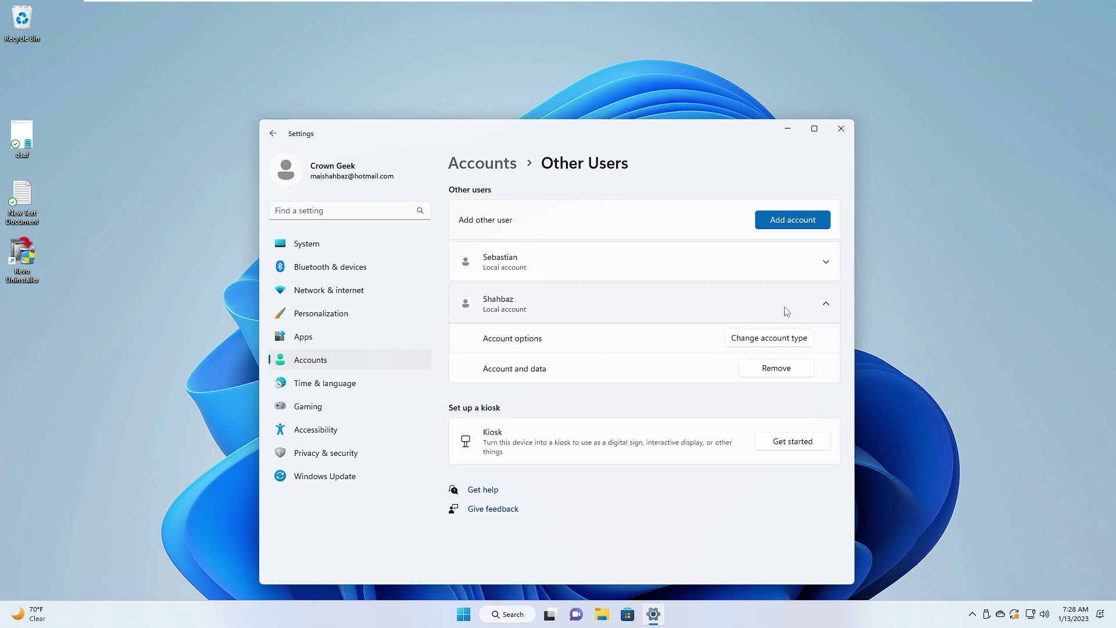
pyautogui.click(765, 339)
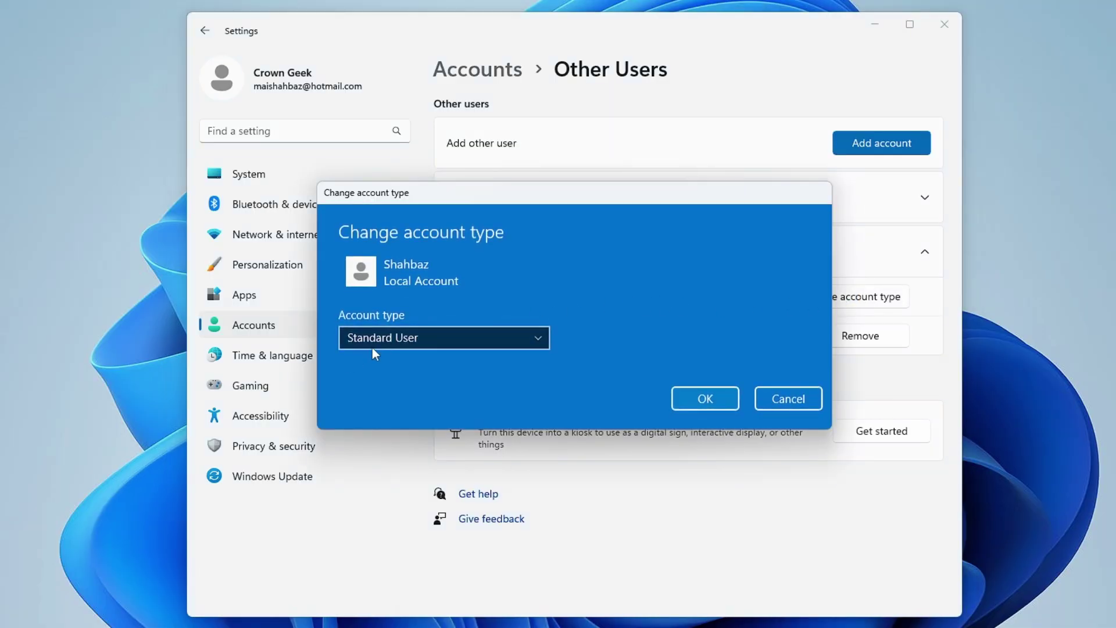
pyautogui.click(459, 336)
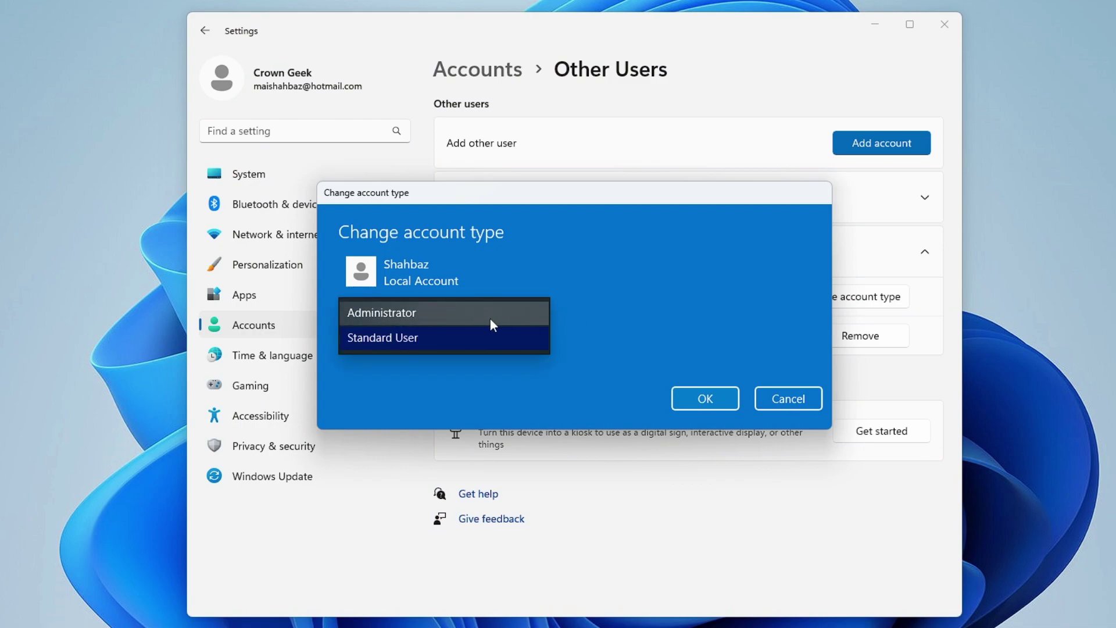
pyautogui.click(804, 400)
pyautogui.click(803, 399)
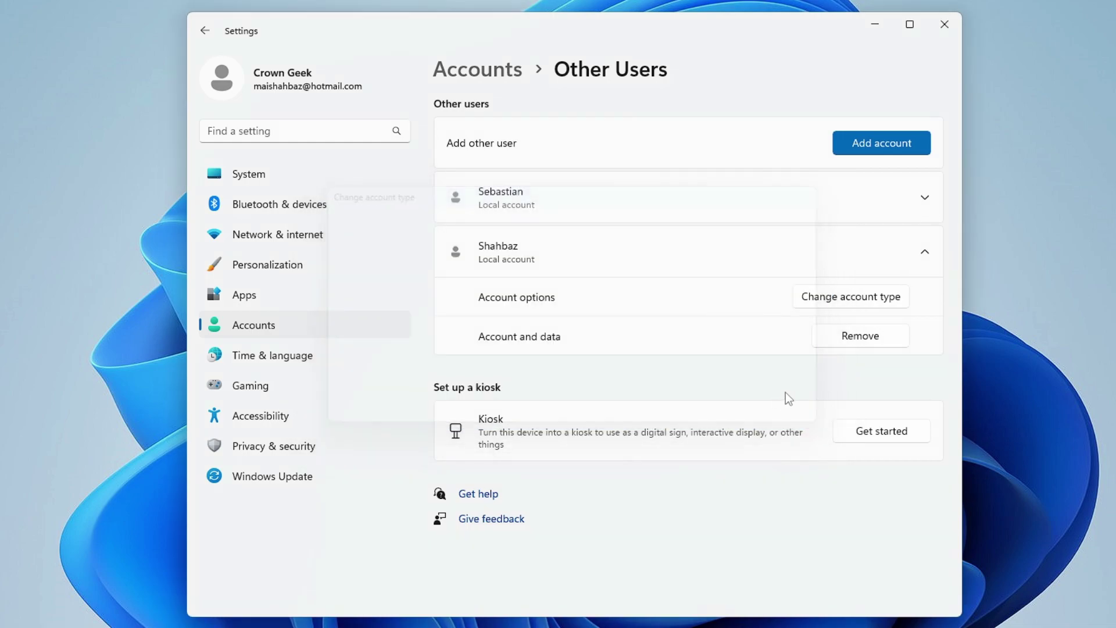